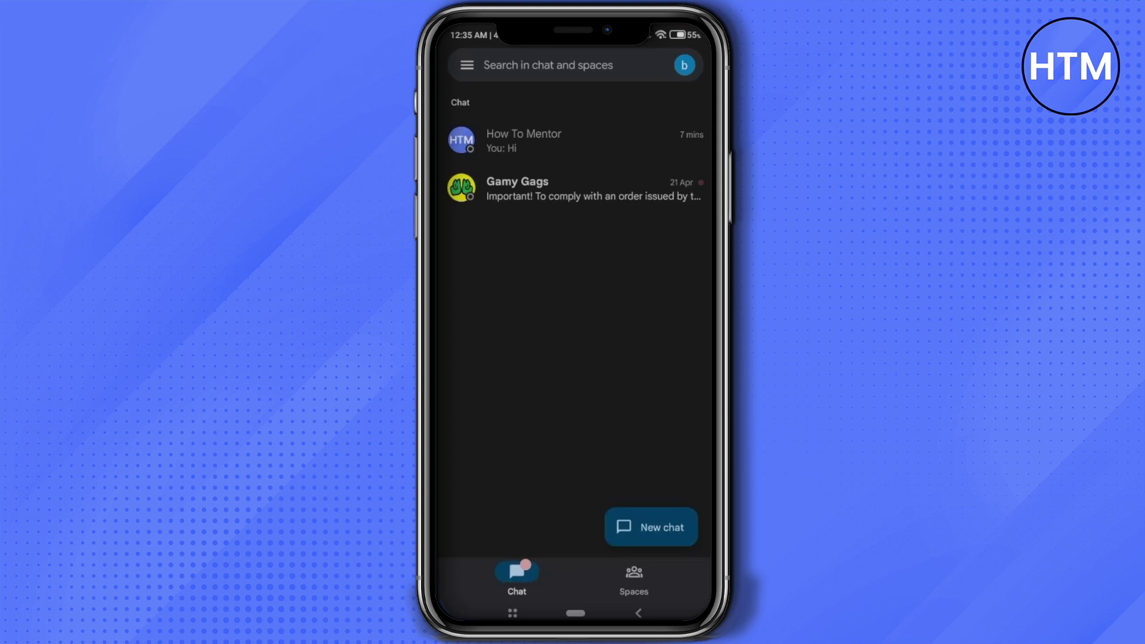
Hide the How To Mentor conversation from the chat list via its long-press actions
click(573, 140)
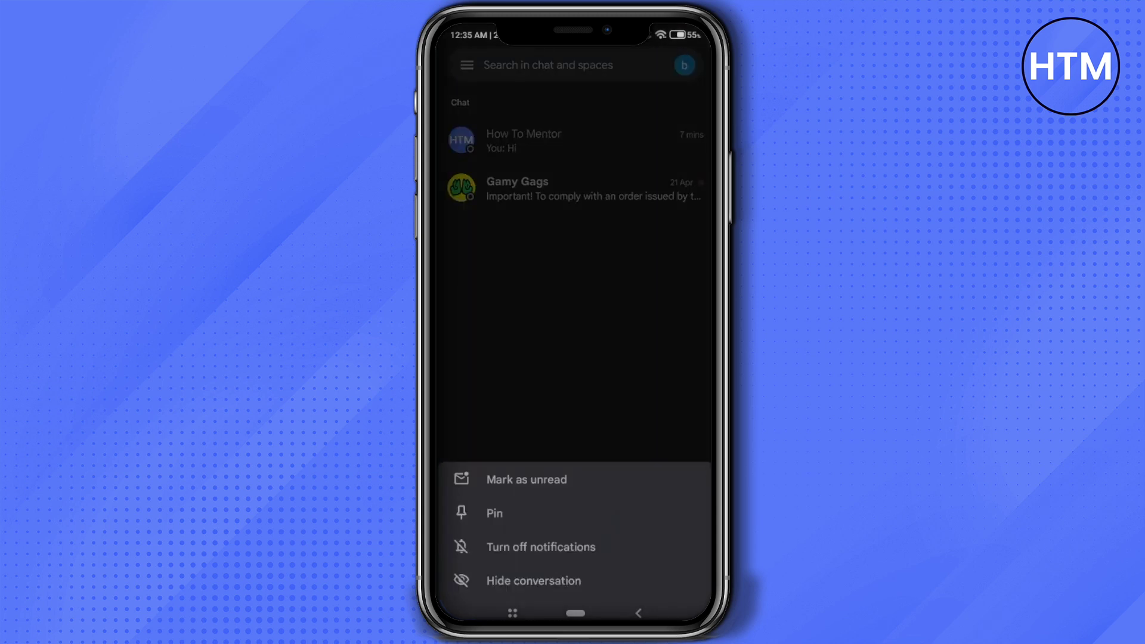
click(533, 581)
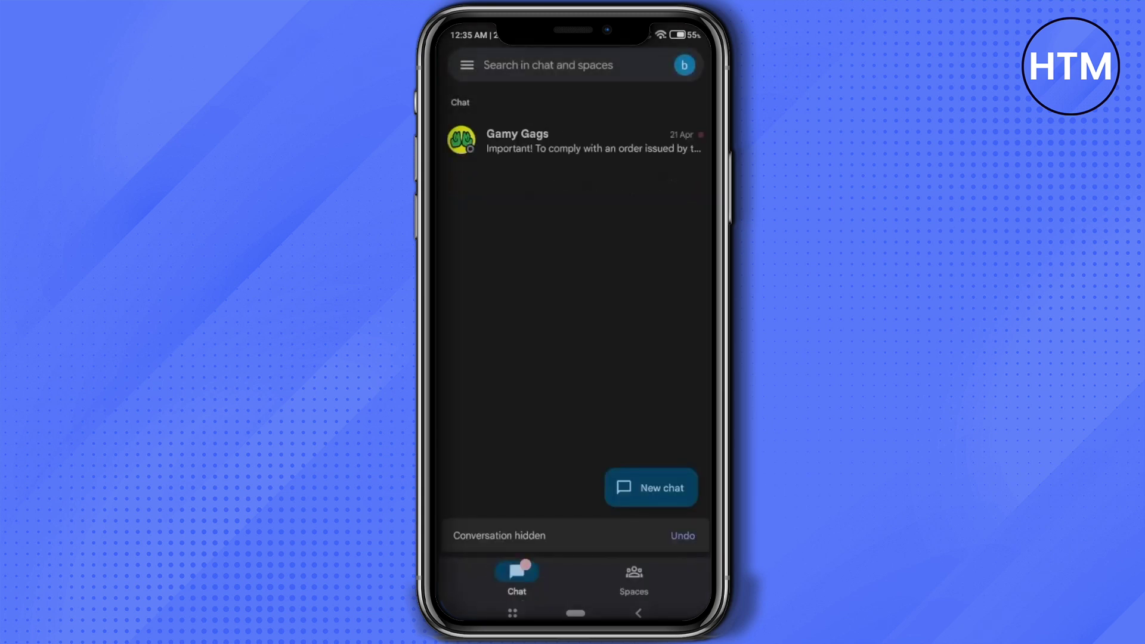
Undo the hide, enter How To Mentor's conversation options and bring up the Block confirmation
click(683, 535)
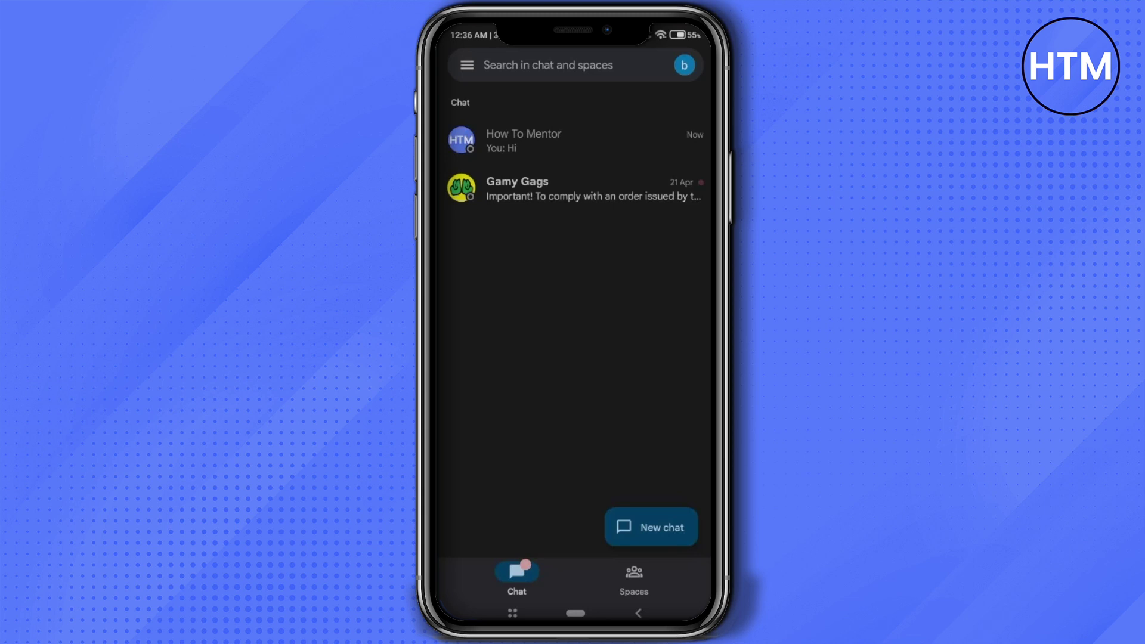
click(538, 140)
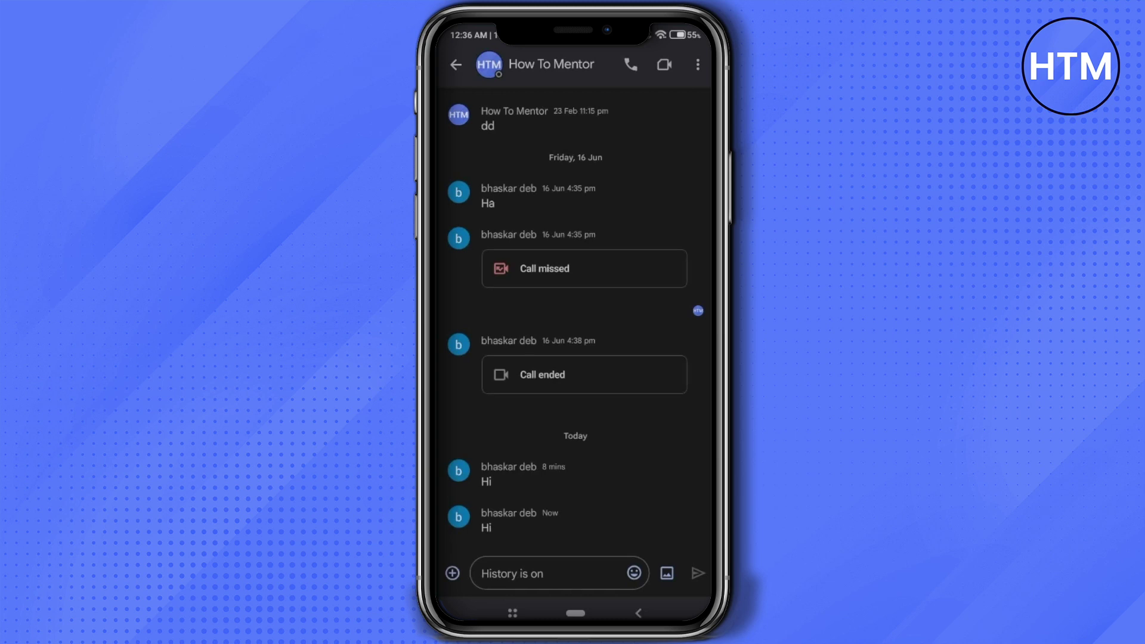
click(551, 65)
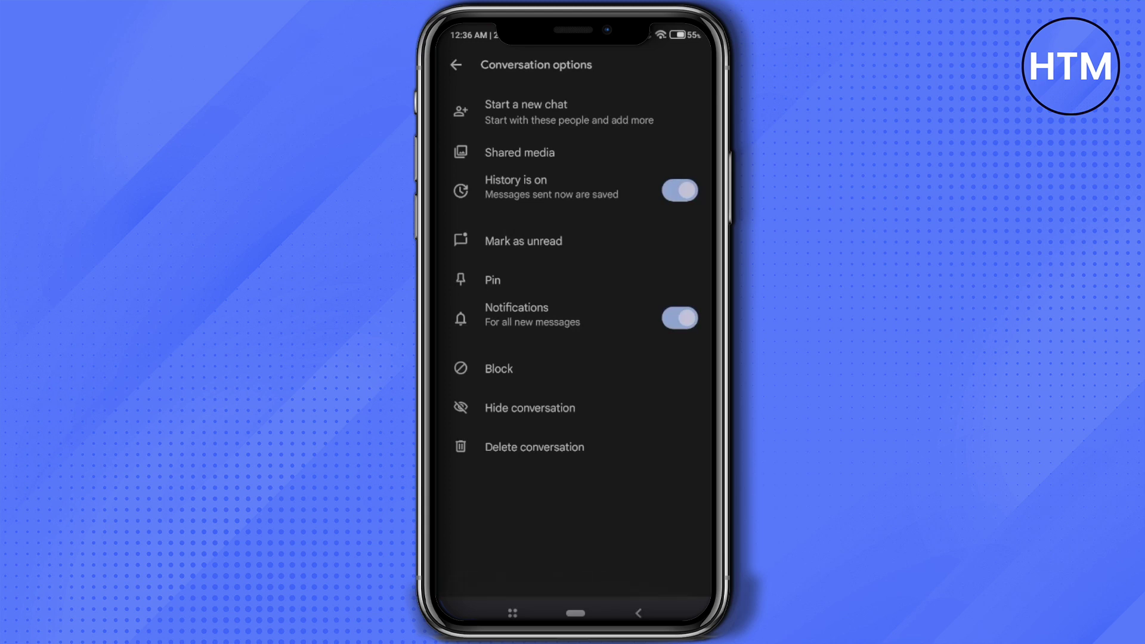
click(498, 368)
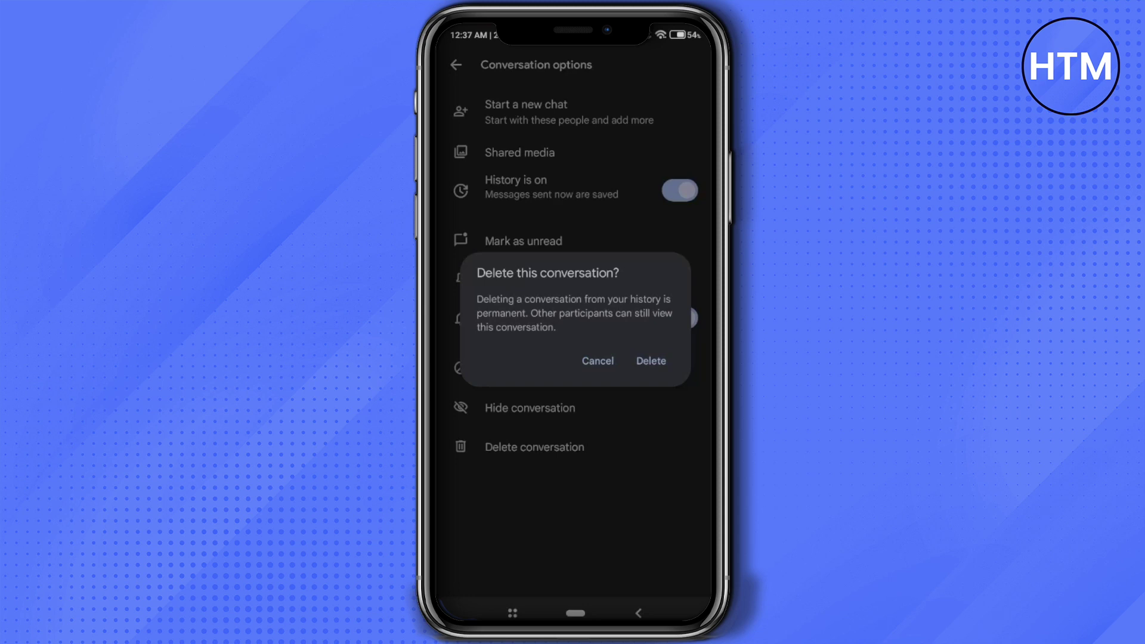
Back out of the delete prompt and conversation options, then switch to the Spaces list
key(Escape)
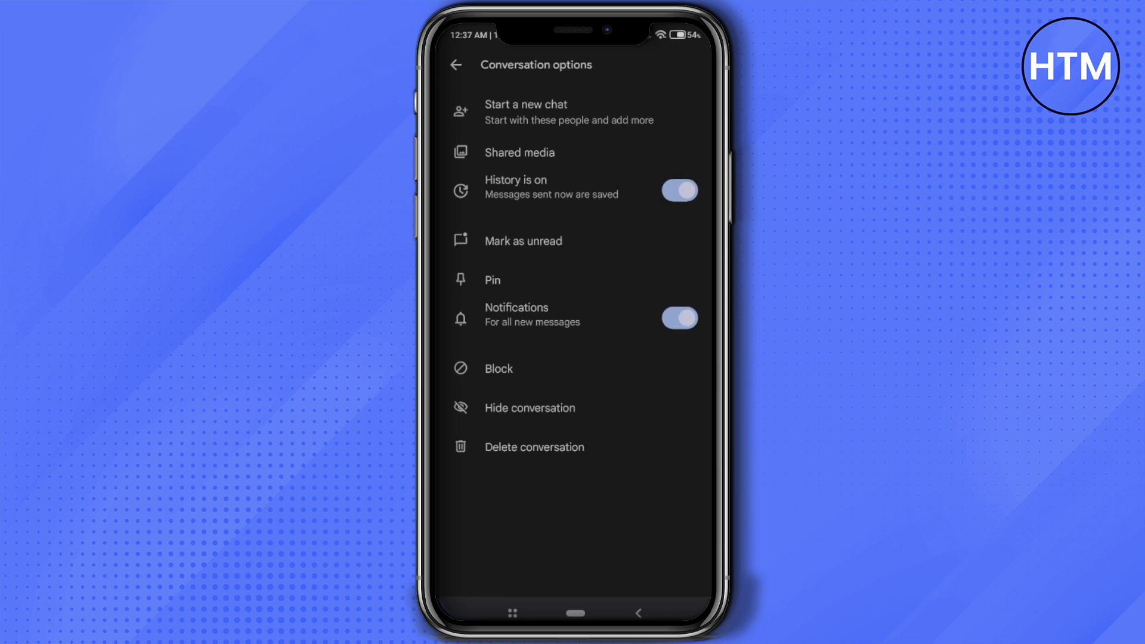
key(Escape)
key(Escape)
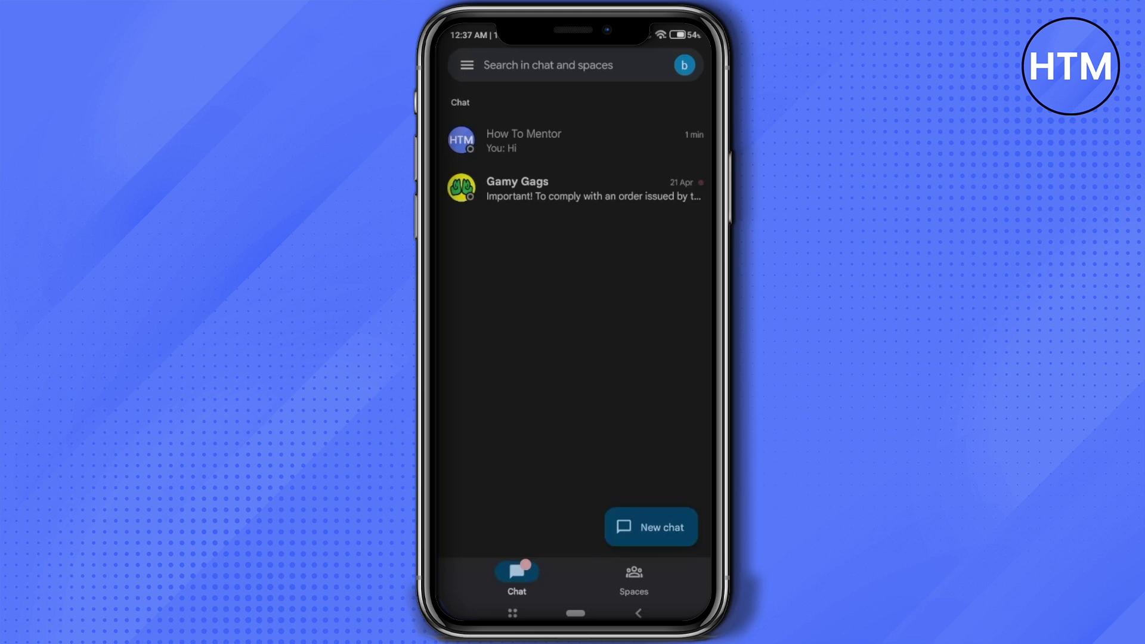
click(633, 577)
Enter the Group space's settings and its Manage members page
click(502, 136)
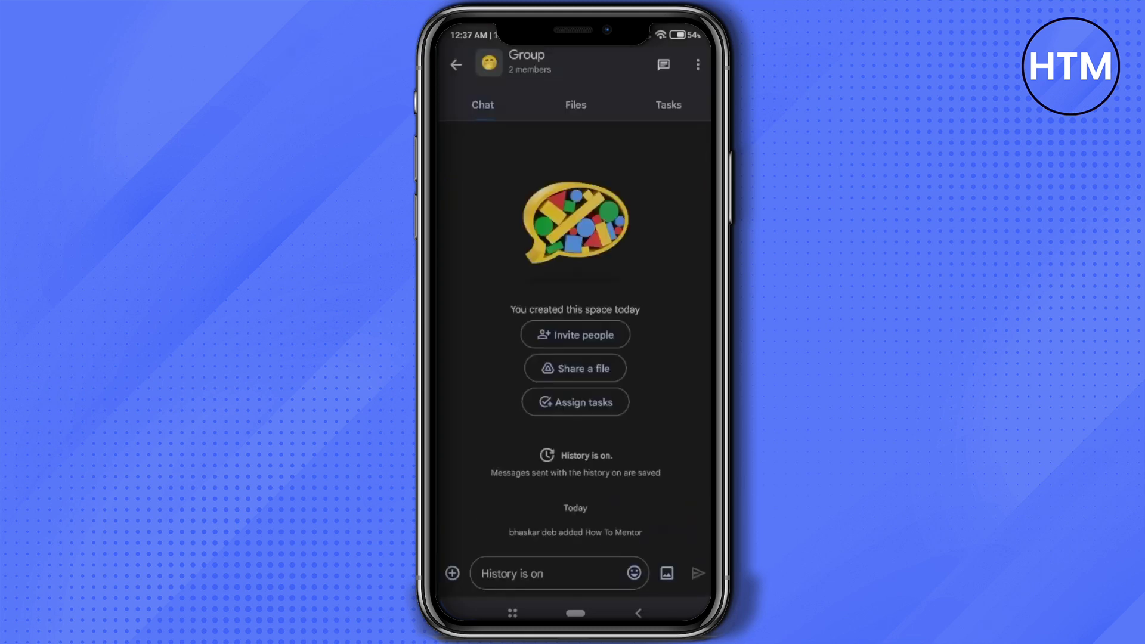
click(526, 60)
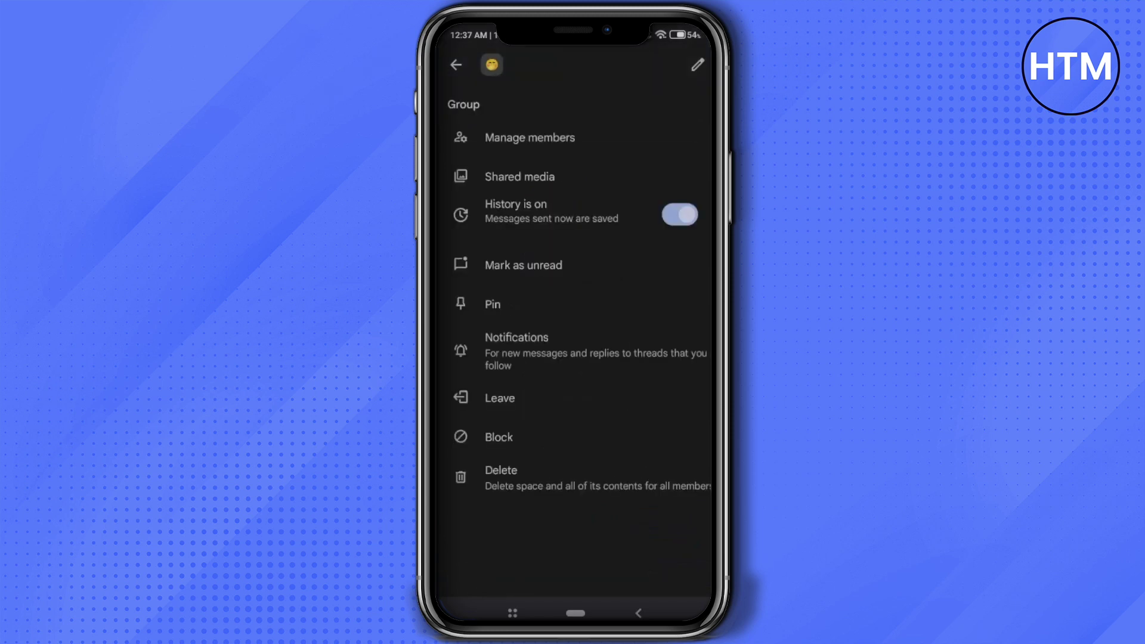
click(530, 136)
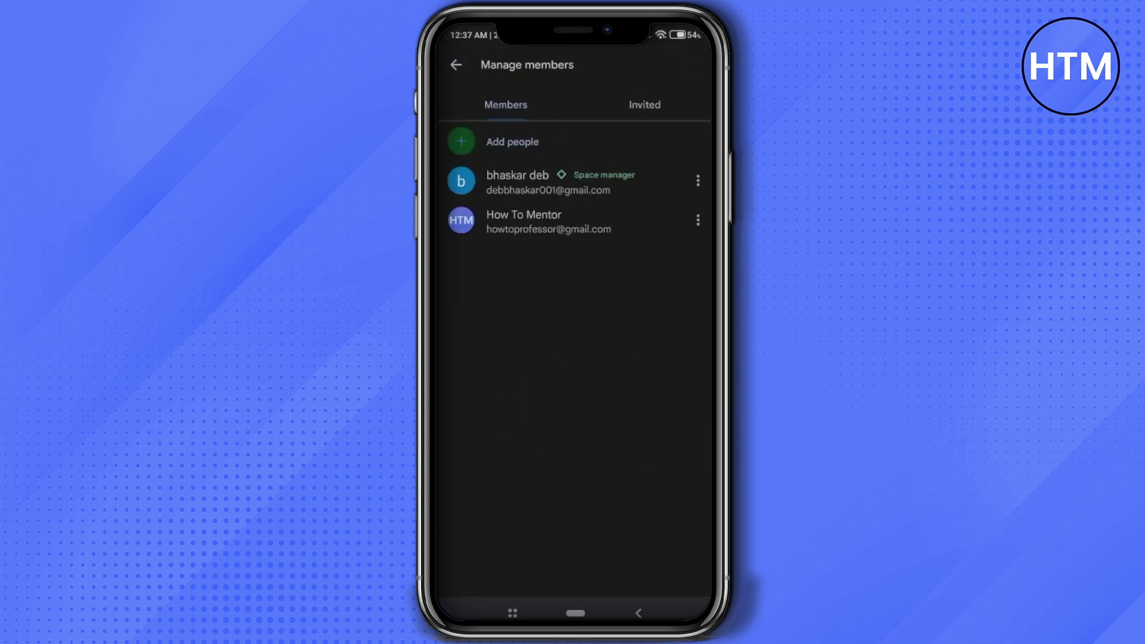
Remove member How To Mentor from the Group space and return to the Spaces list
click(698, 221)
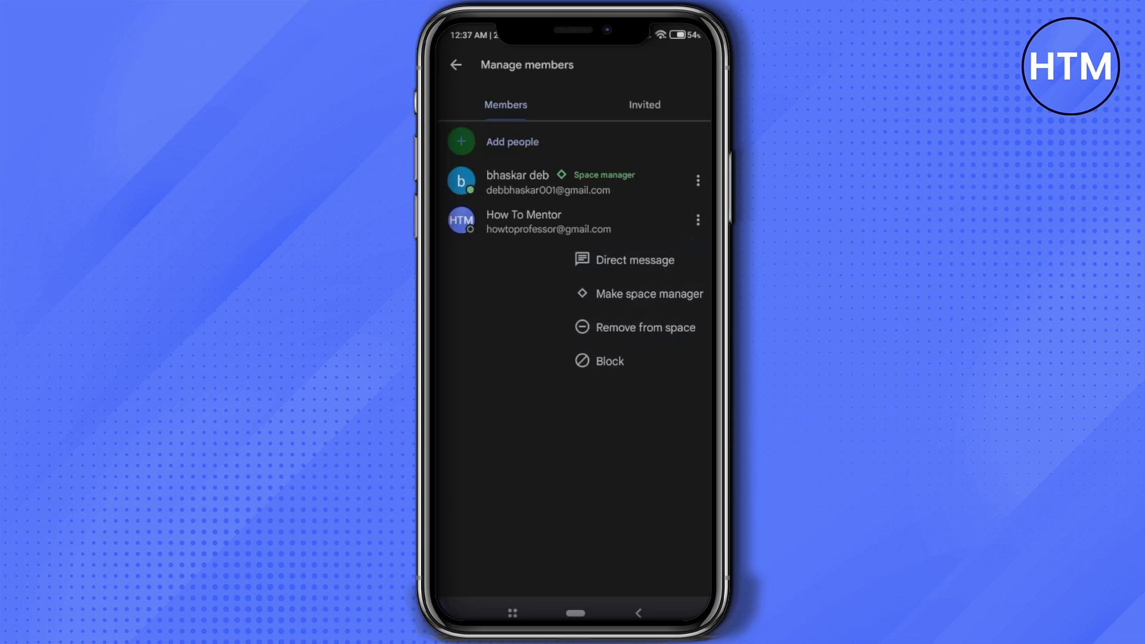
click(645, 327)
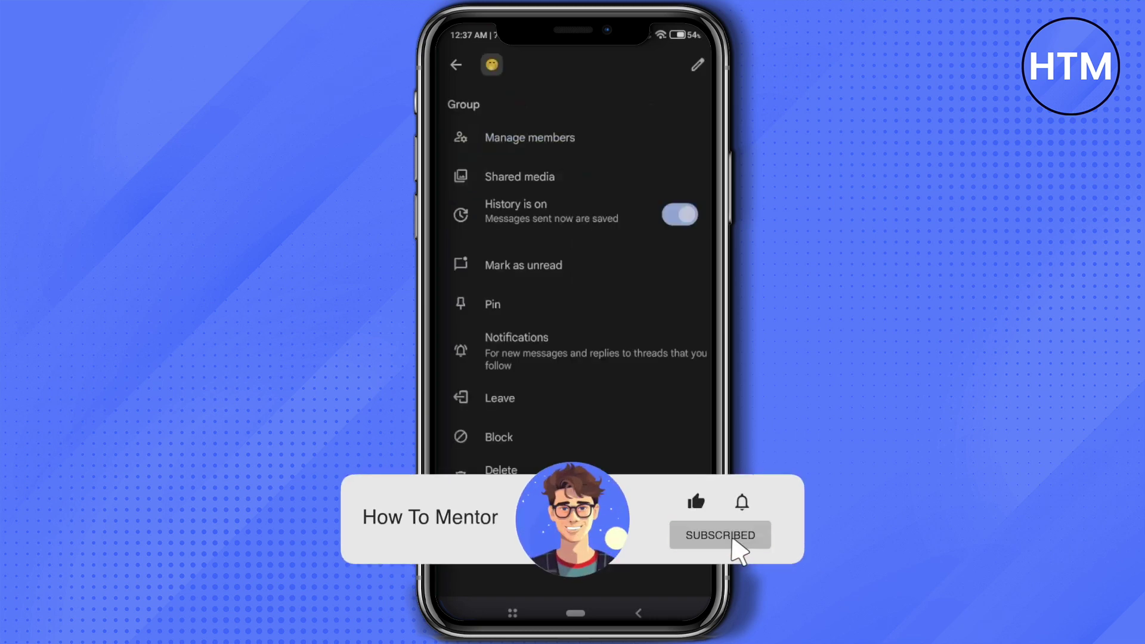
click(455, 64)
click(456, 65)
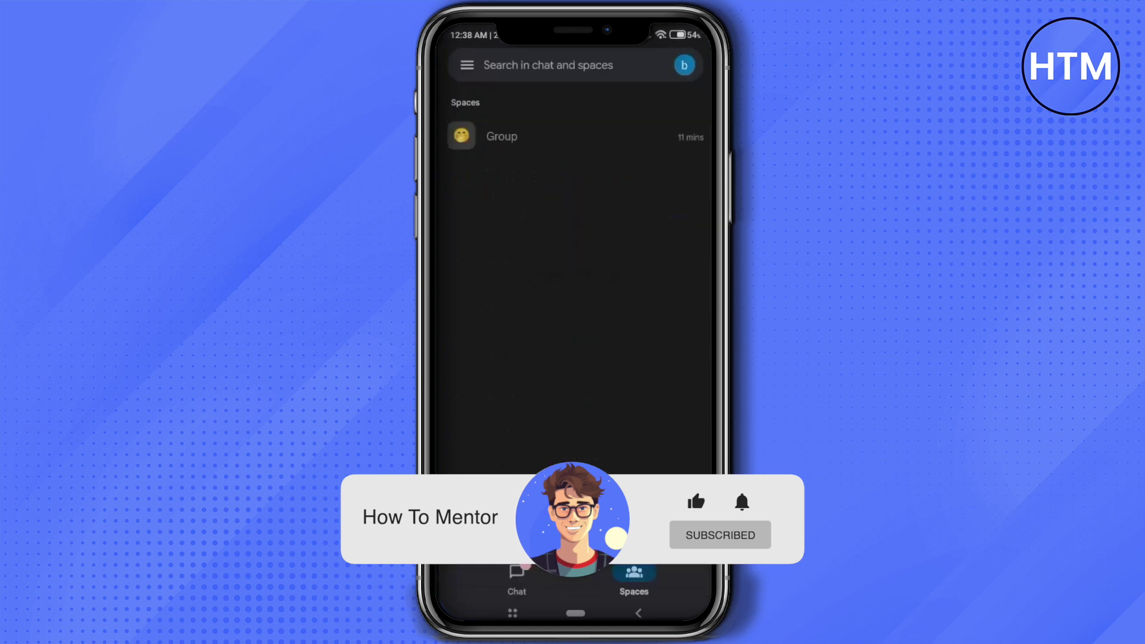